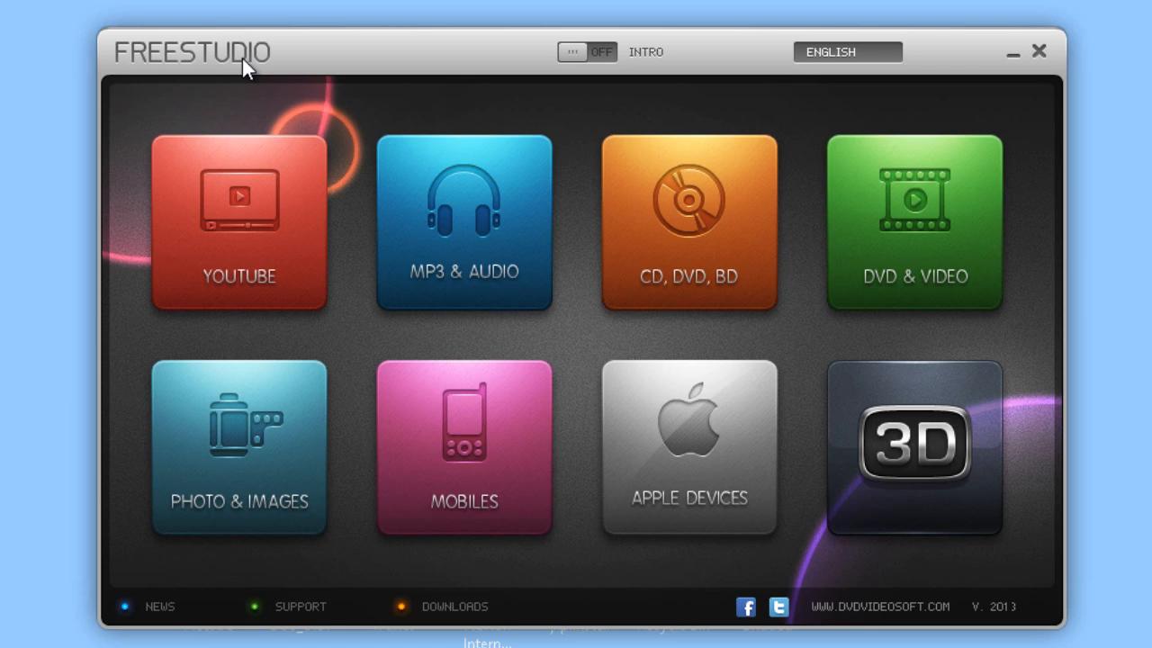
- Enter the YouTube tools section of Free Studio
click(244, 192)
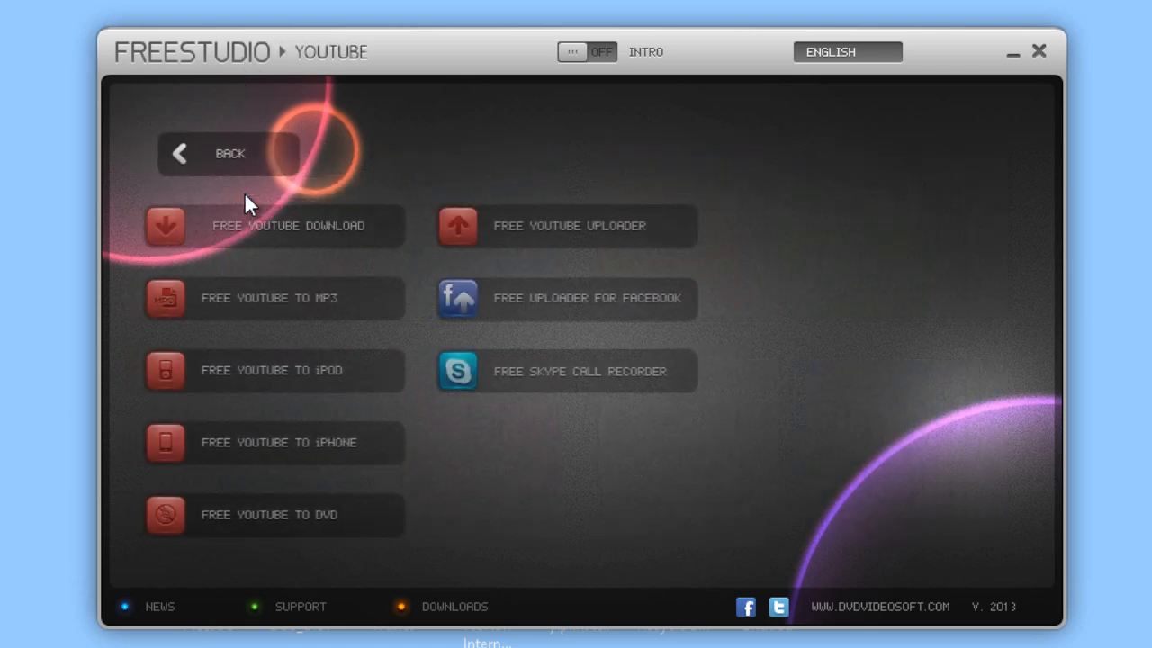
- Launch Free Skype Call Recorder and show its Record mode choices
click(626, 382)
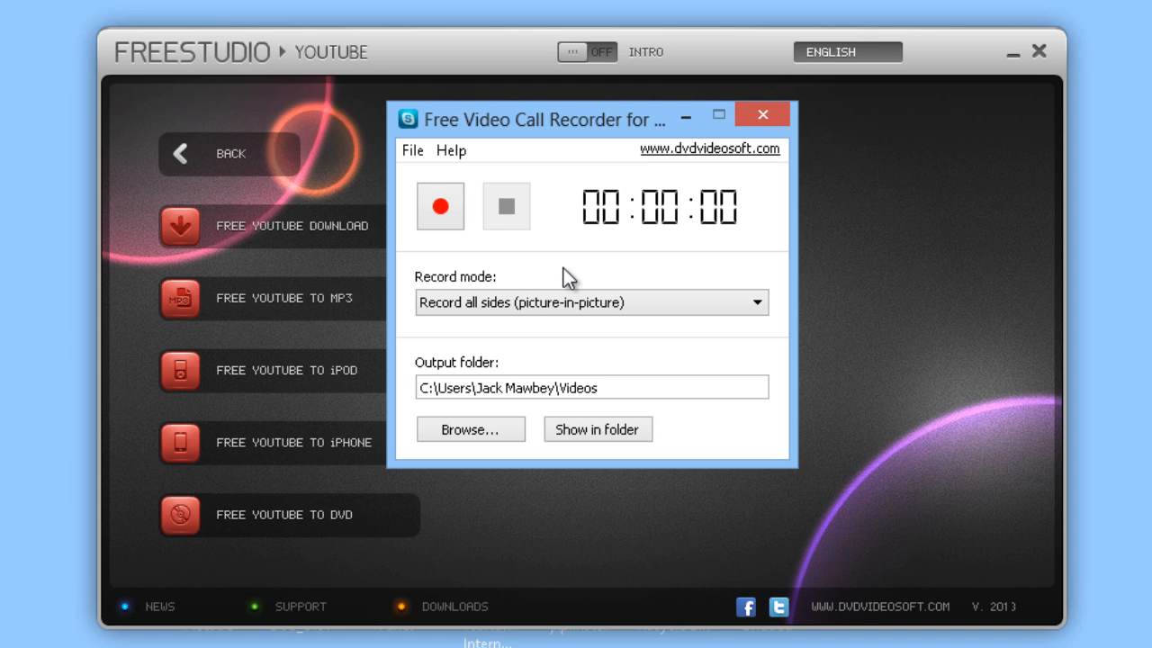
click(564, 303)
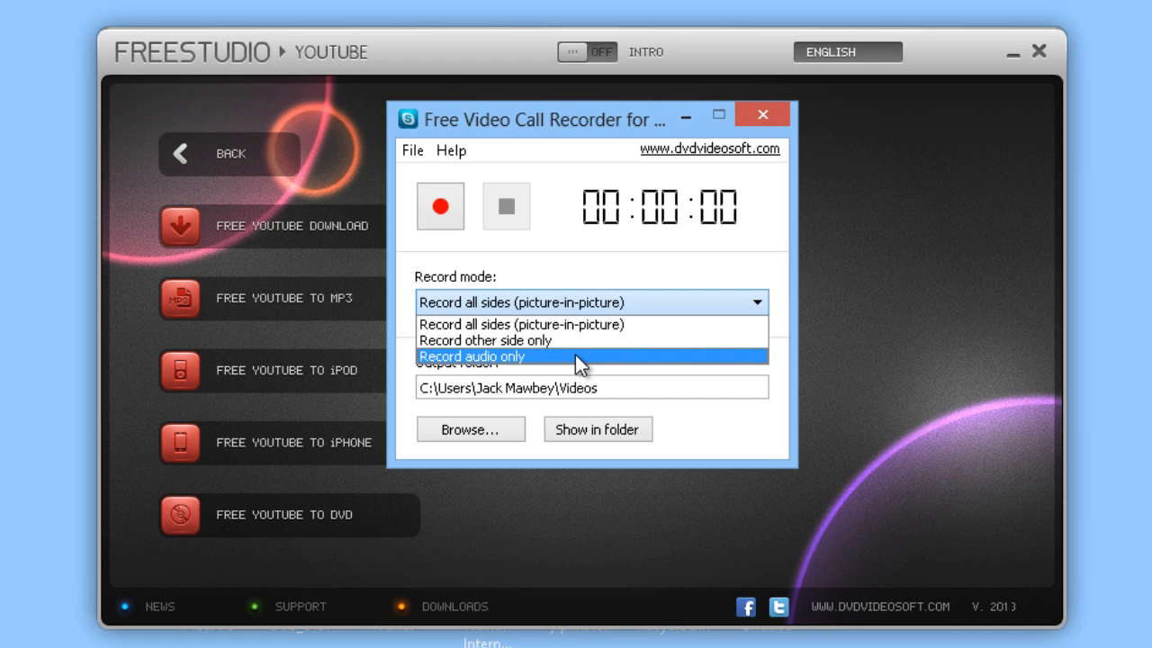
- Keep 'Record all sides (picture-in-picture)' and close the recorder window
click(602, 307)
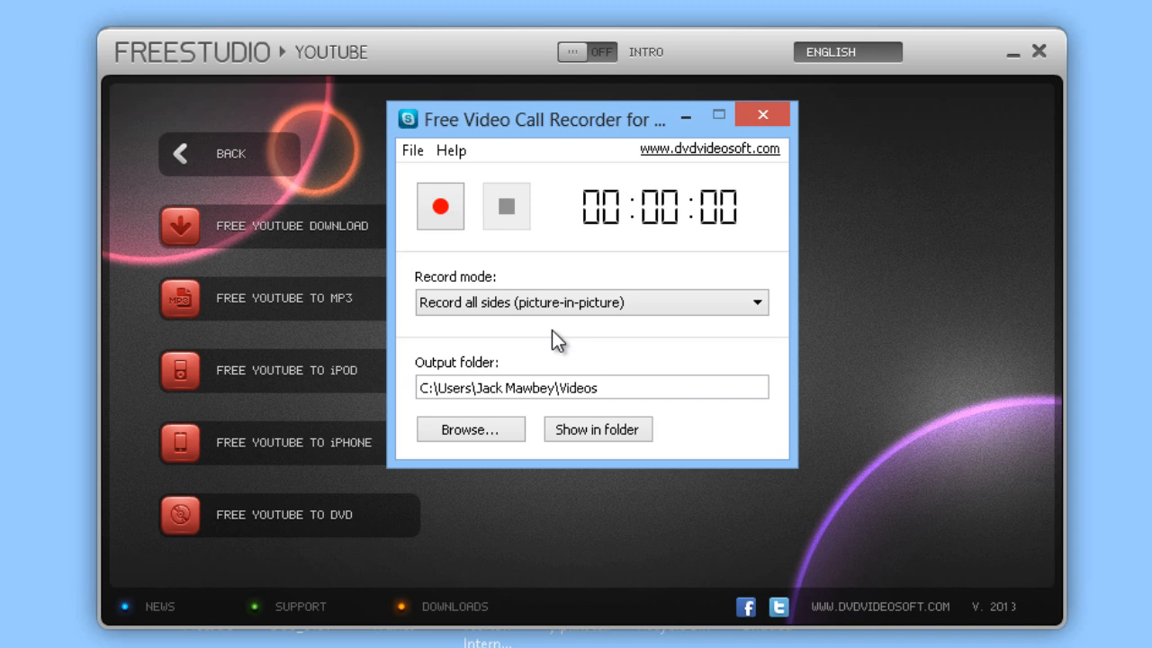
click(754, 111)
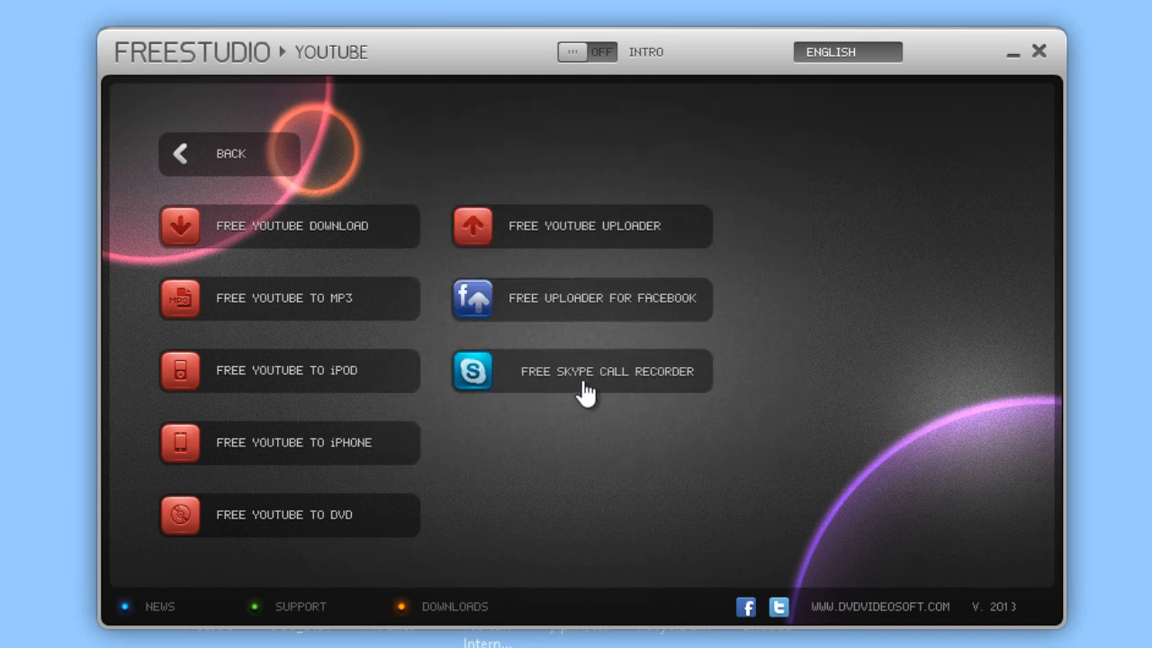
- Return from the YouTube tools to Free Studio's main category menu
click(231, 165)
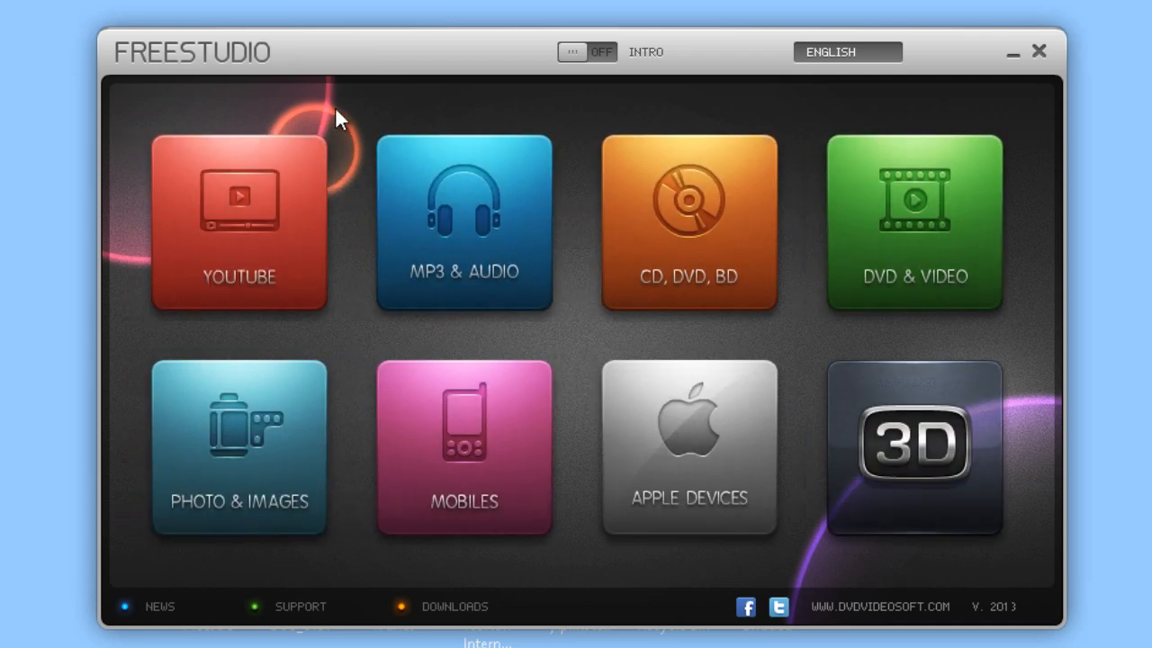